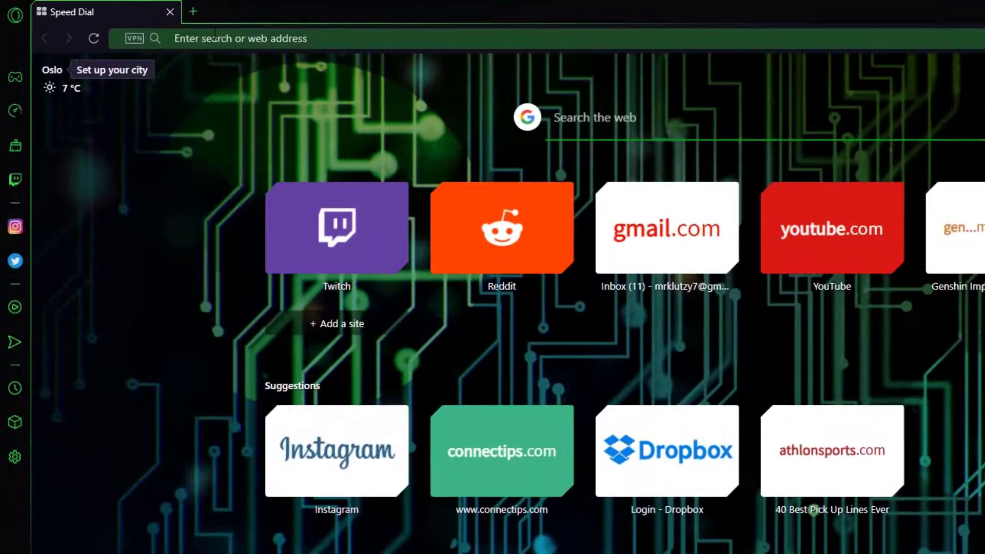
Search for 'dropbox' from Opera's address bar
click(212, 38)
text(drop)
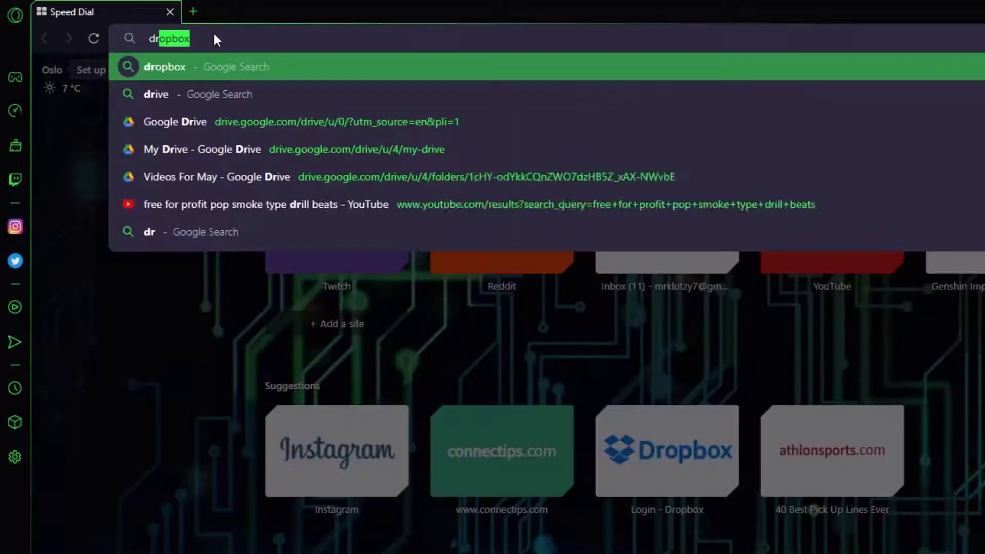
text(box)
key(Return)
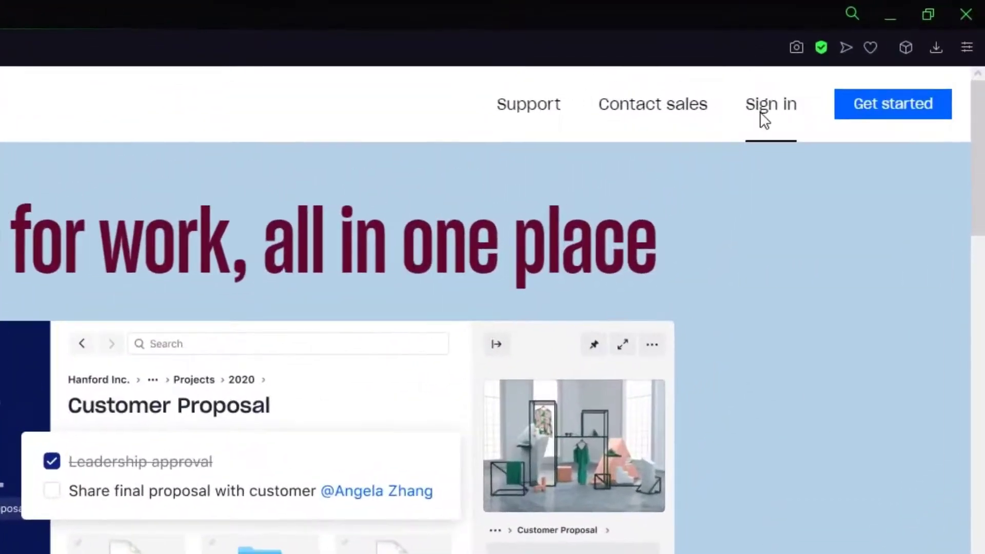
click(867, 57)
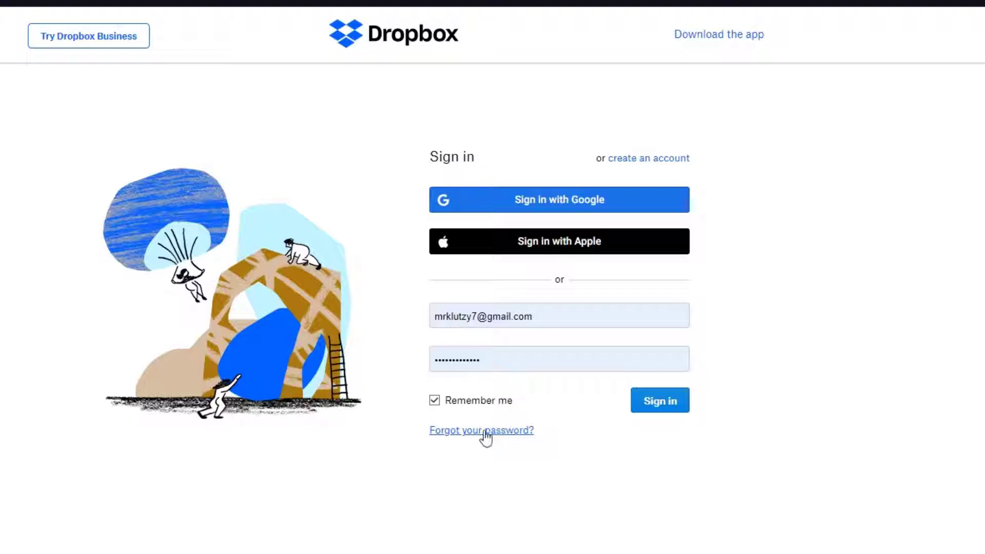
Submit a 'Forgot your password?' reset request, then open Gmail from Speed Dial in a new tab
click(457, 434)
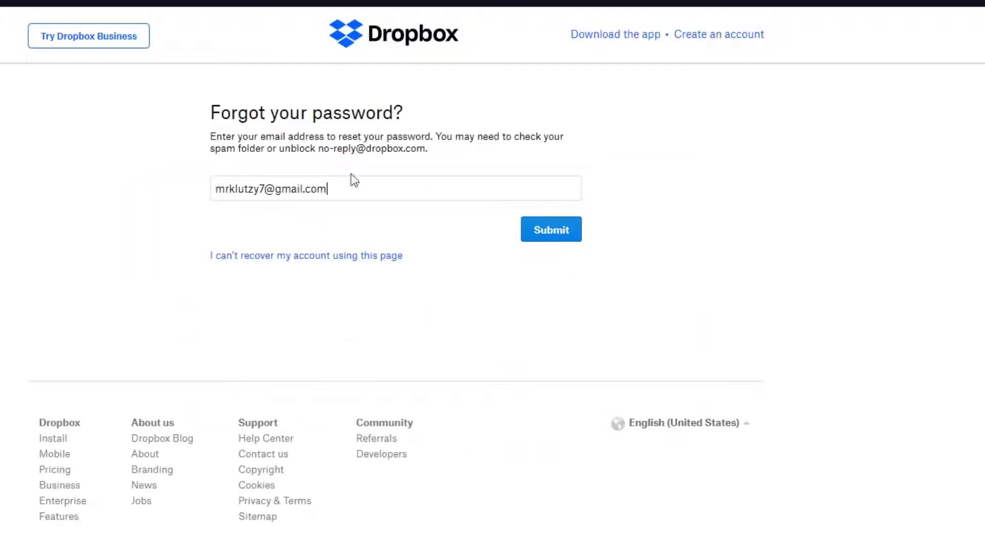
key(ctrl+a)
click(101, 202)
click(537, 228)
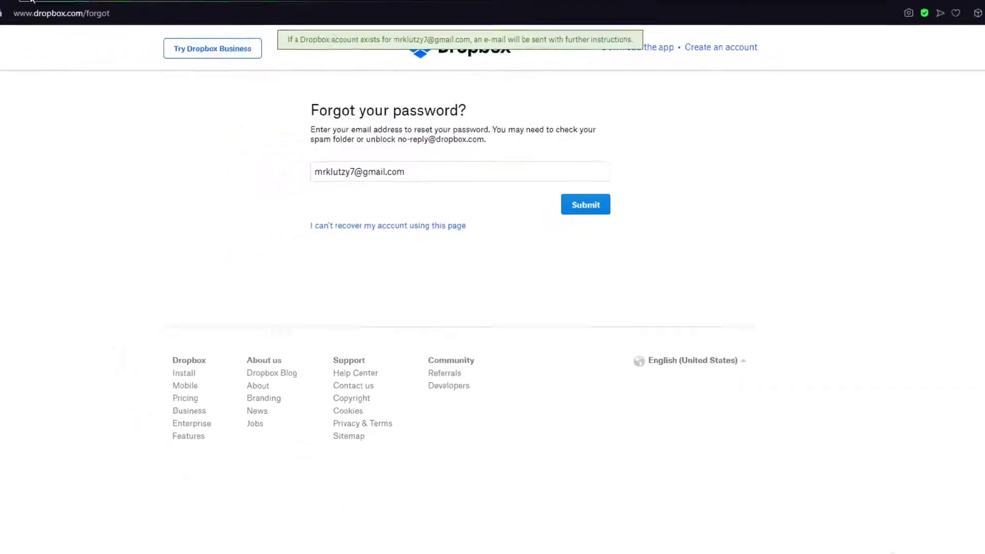
key(ctrl+t)
click(448, 156)
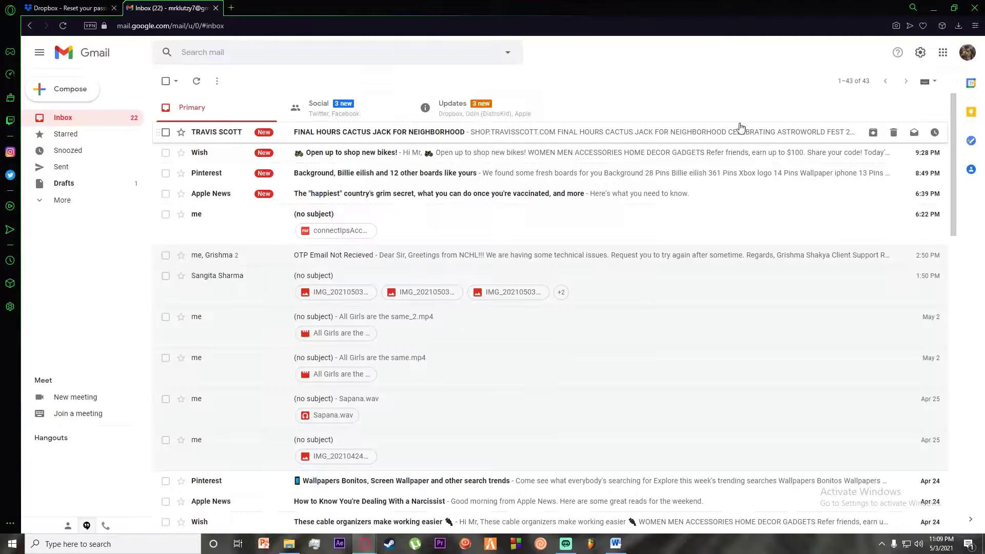
Open the 'Reset your Dropbox password' email from Gmail's Updates tab
click(447, 107)
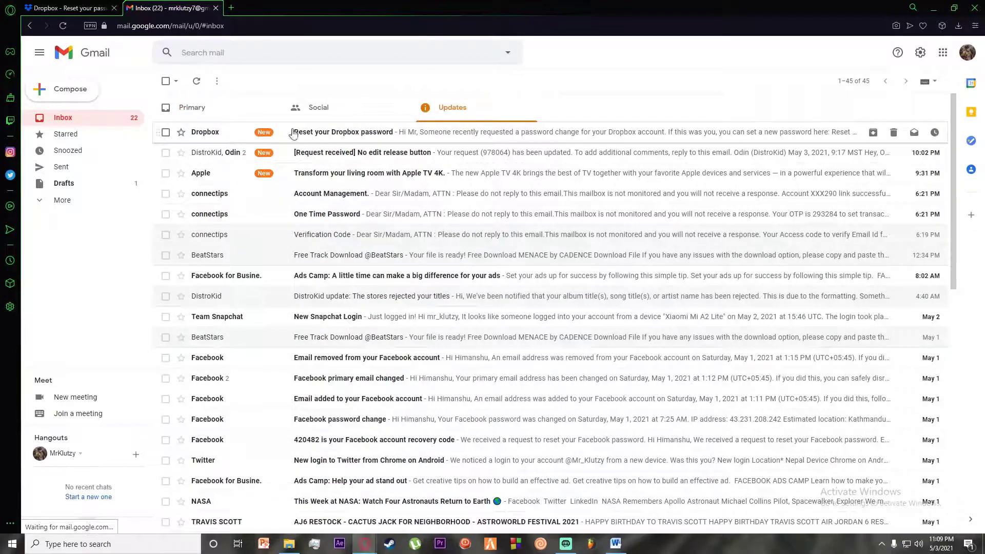
click(385, 133)
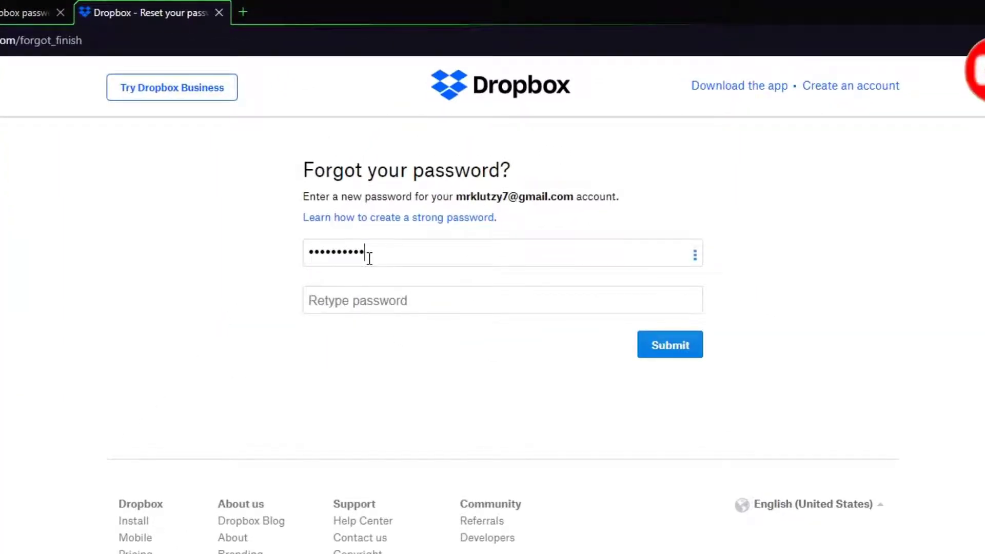
Retype the new password in the confirmation field and submit it
click(354, 331)
text(•••••••)
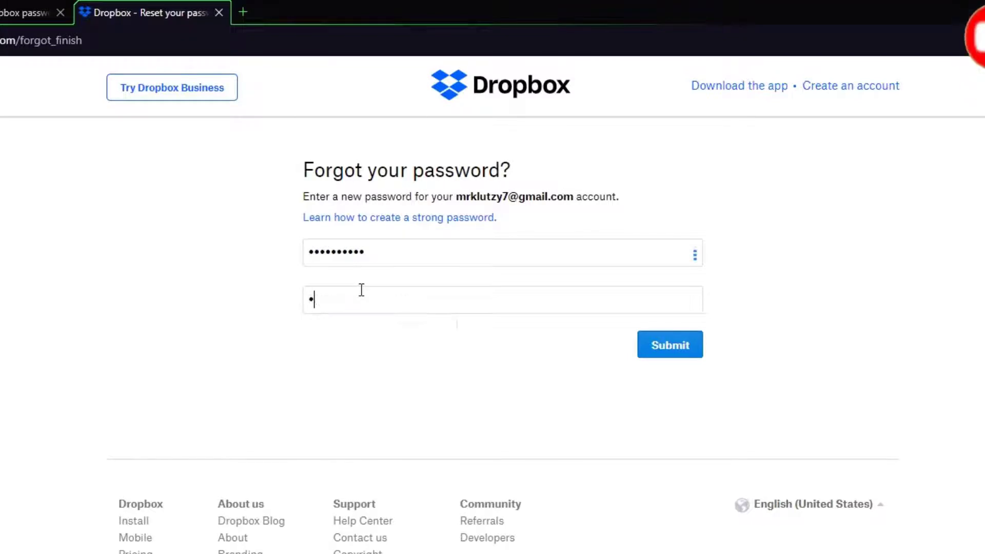
text(••••)
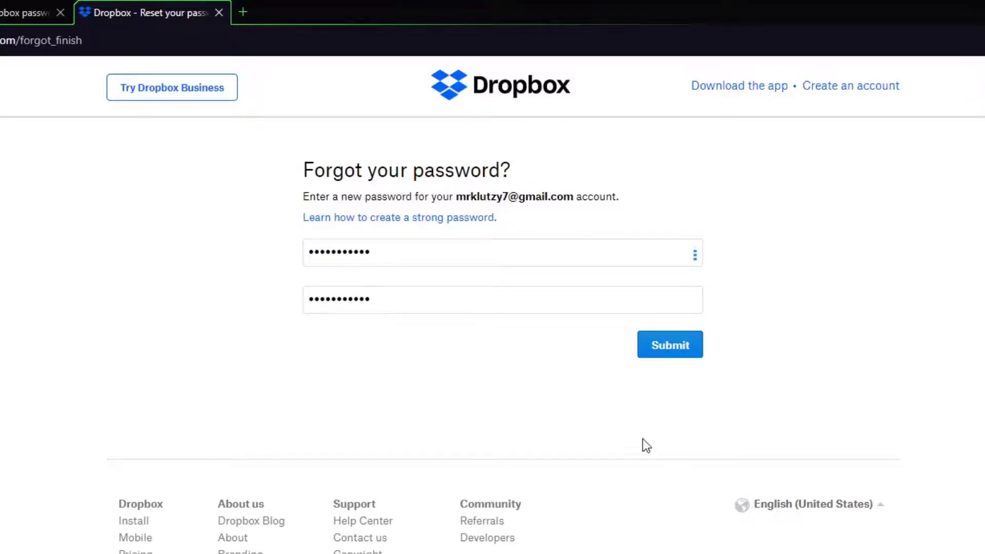
click(673, 348)
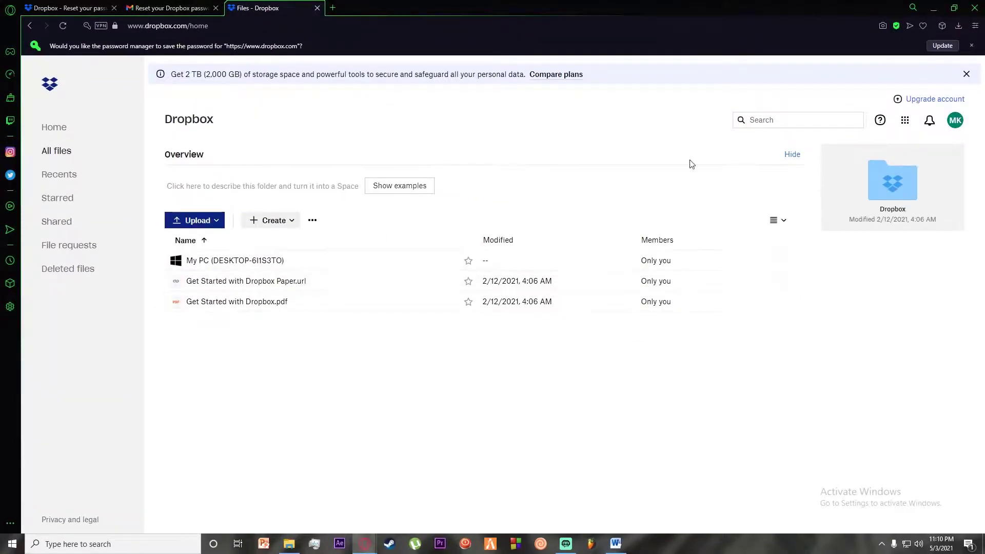
Dismiss Opera's save-password bar, leaving the Dropbox All files page showing
click(972, 46)
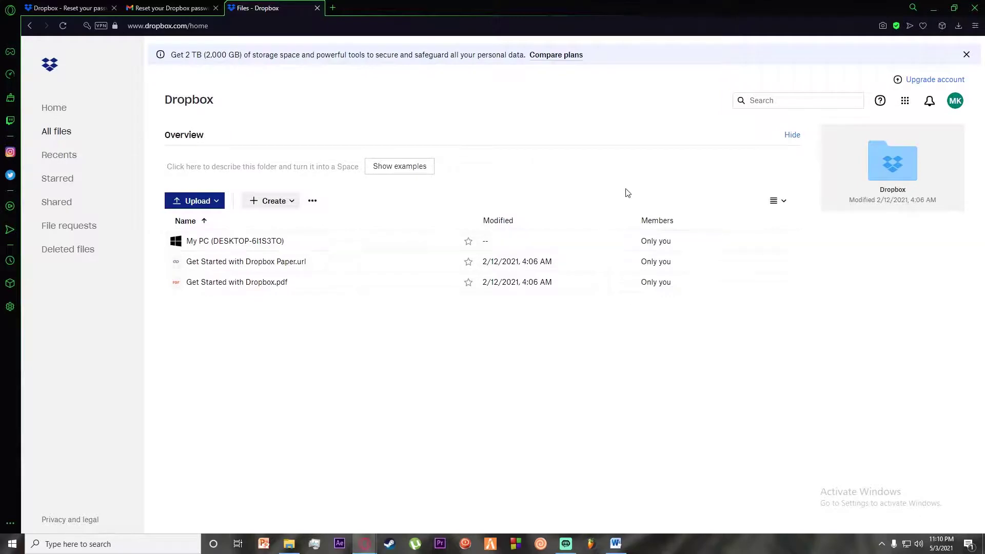